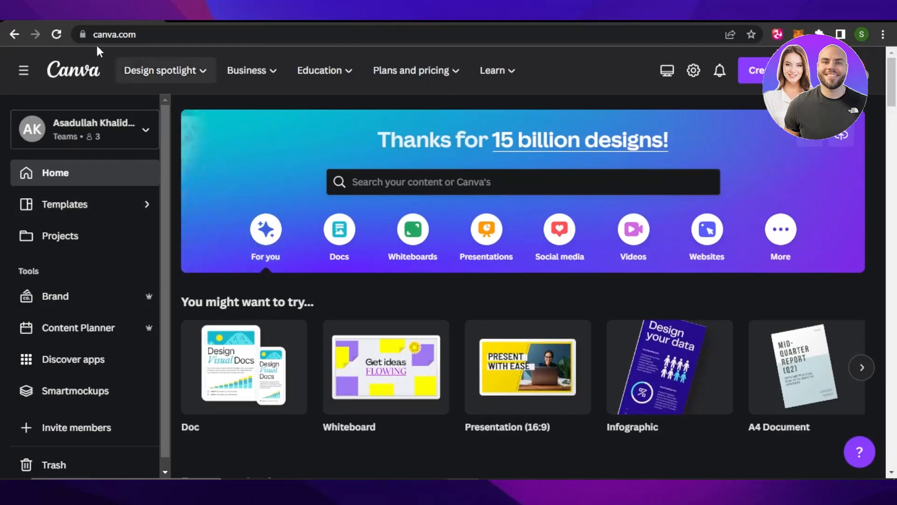
{"action": "mouse_move", "coordinate": [159, 70]}
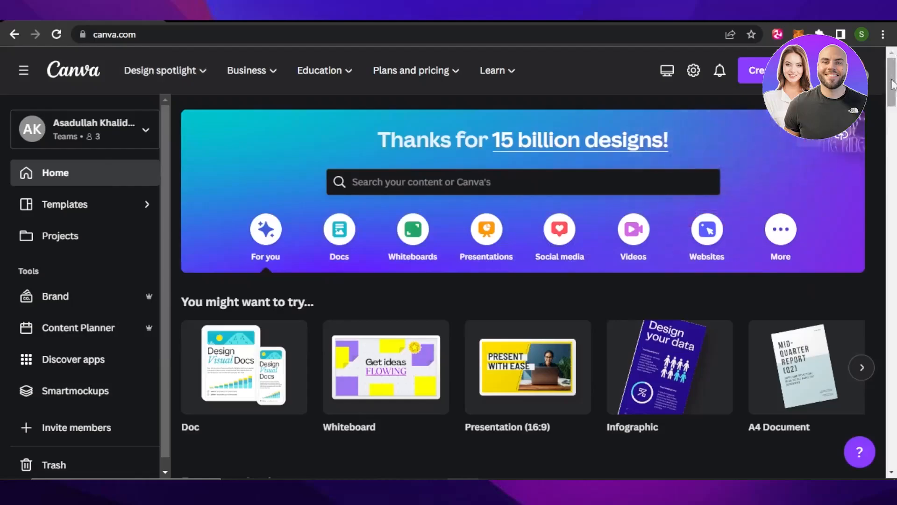
{"action": "left_click_drag", "start_coordinate": [893, 85], "coordinate": [894, 92]}
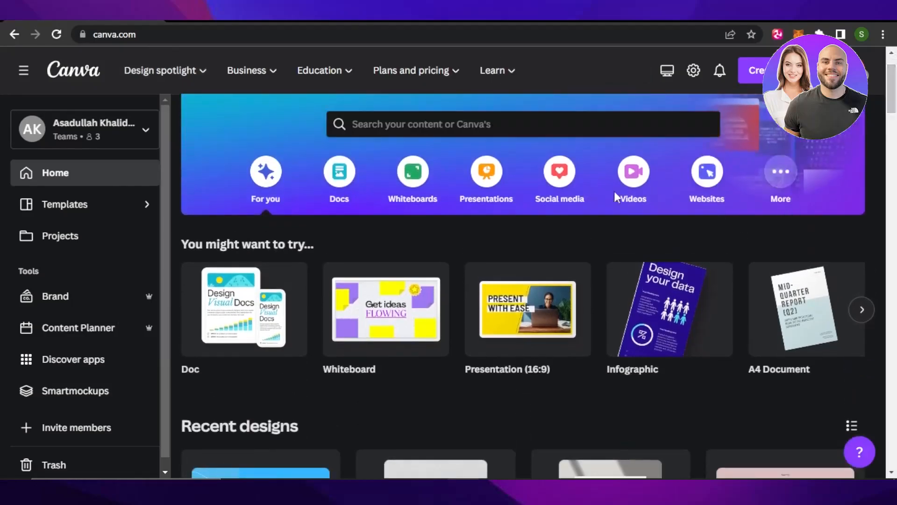
{"action": "mouse_move", "coordinate": [201, 79]}
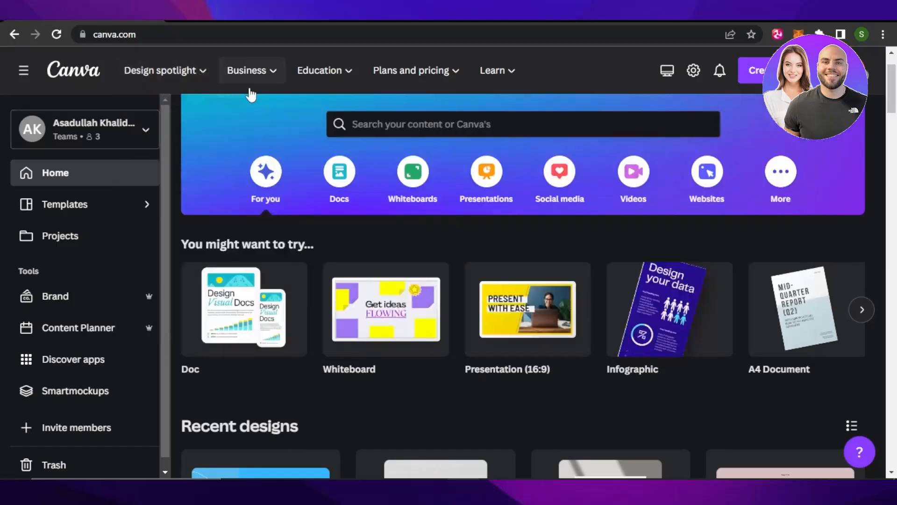
{"action": "mouse_move", "coordinate": [250, 89]}
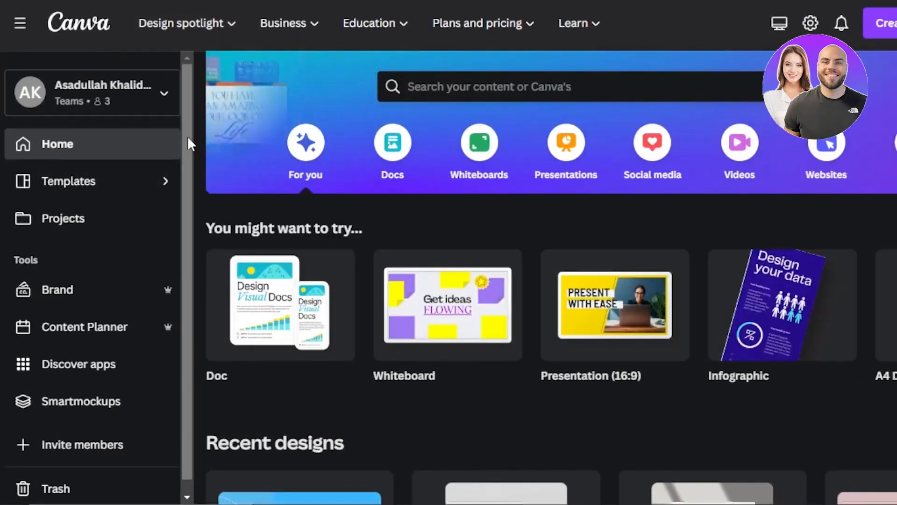
{"action": "scroll", "coordinate": [186, 141], "scroll_direction": "down", "scroll_amount": 1}
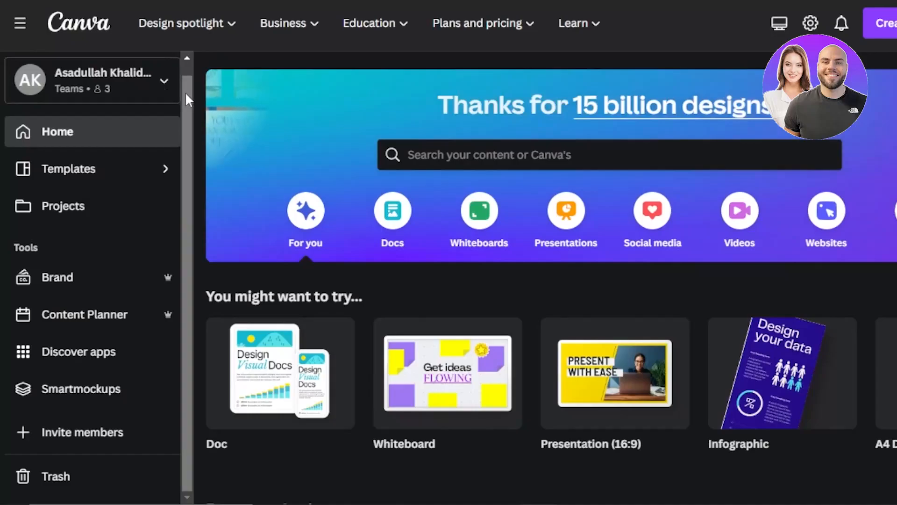
{"action": "left_click_drag", "start_coordinate": [186, 93], "coordinate": [185, 115]}
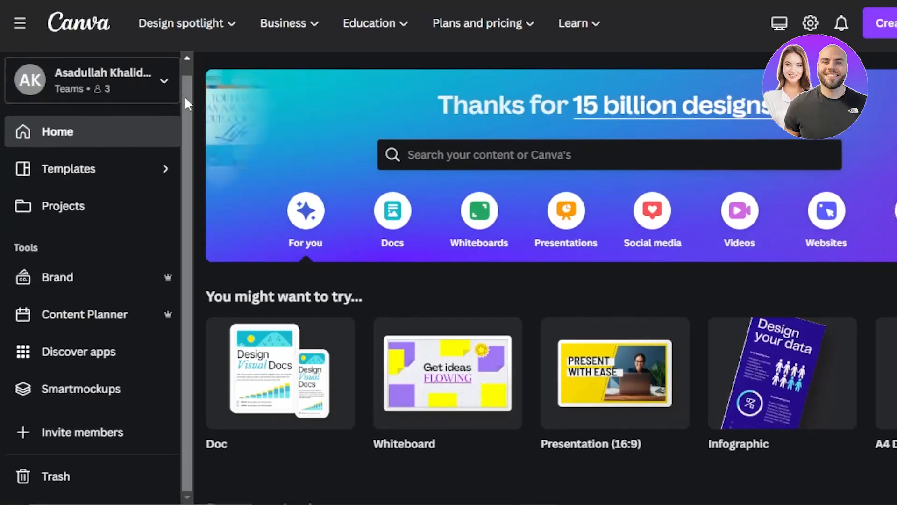
{"action": "left_click_drag", "start_coordinate": [187, 102], "coordinate": [186, 92]}
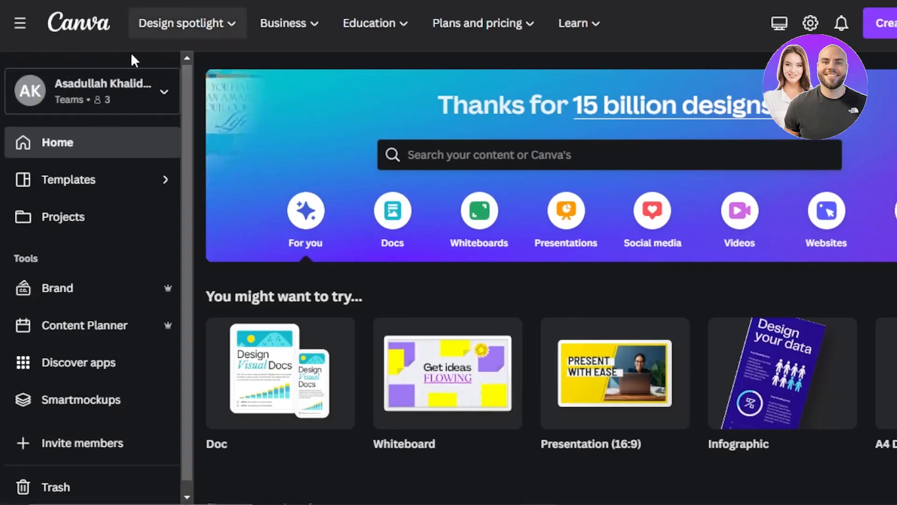
{"action": "left_click_drag", "start_coordinate": [191, 126], "coordinate": [189, 110]}
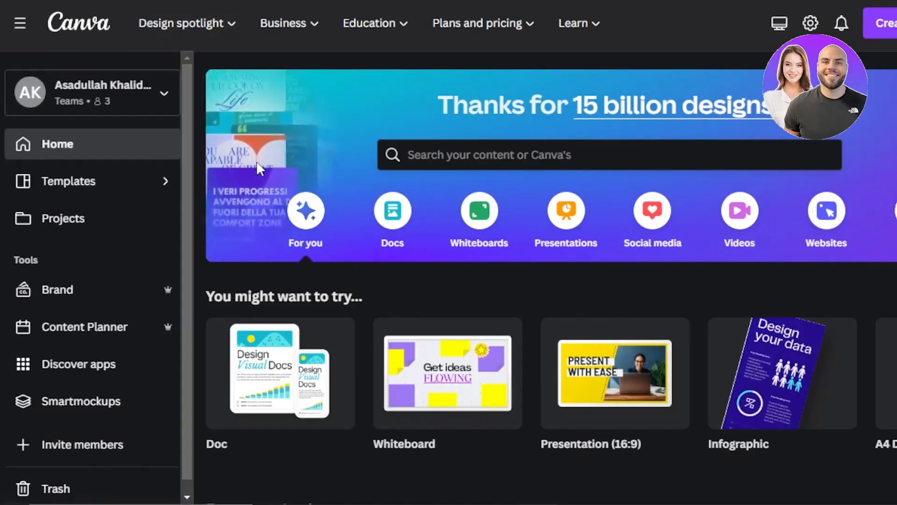
{"action": "left_click_drag", "start_coordinate": [190, 137], "coordinate": [190, 112]}
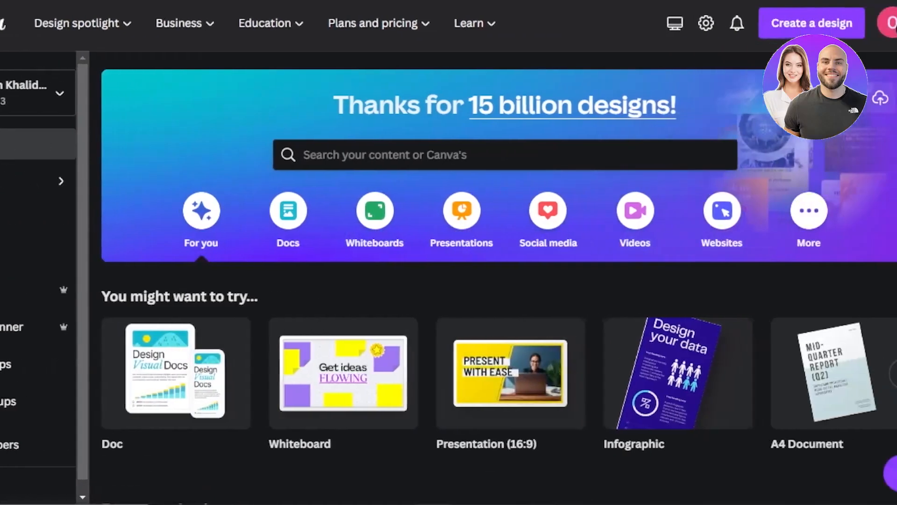
Browse the Videos category and start a new blank video design from the "Play with video" card
{"action": "scroll", "coordinate": [561, 289], "scroll_direction": "down", "scroll_amount": 1}
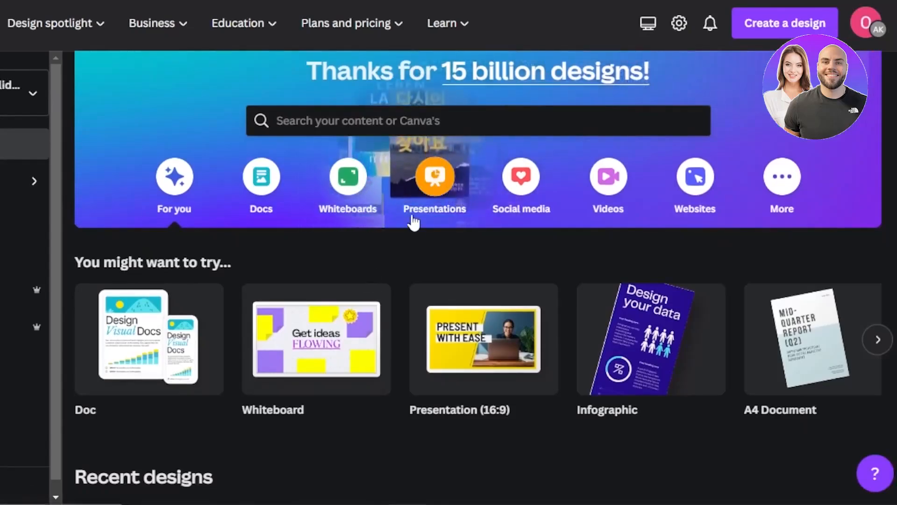
{"action": "left_click", "coordinate": [613, 181]}
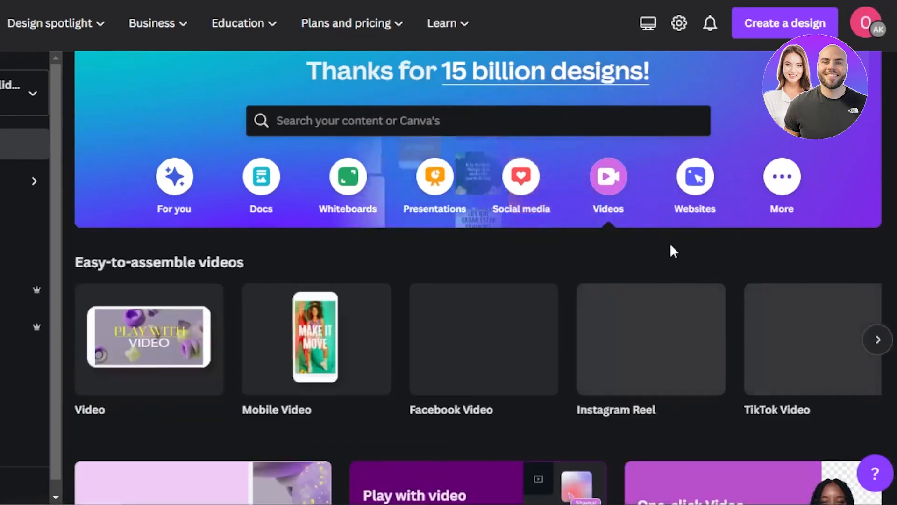
{"action": "scroll", "coordinate": [671, 250], "scroll_direction": "down", "scroll_amount": 3}
{"action": "scroll", "coordinate": [681, 194], "scroll_direction": "down", "scroll_amount": 3}
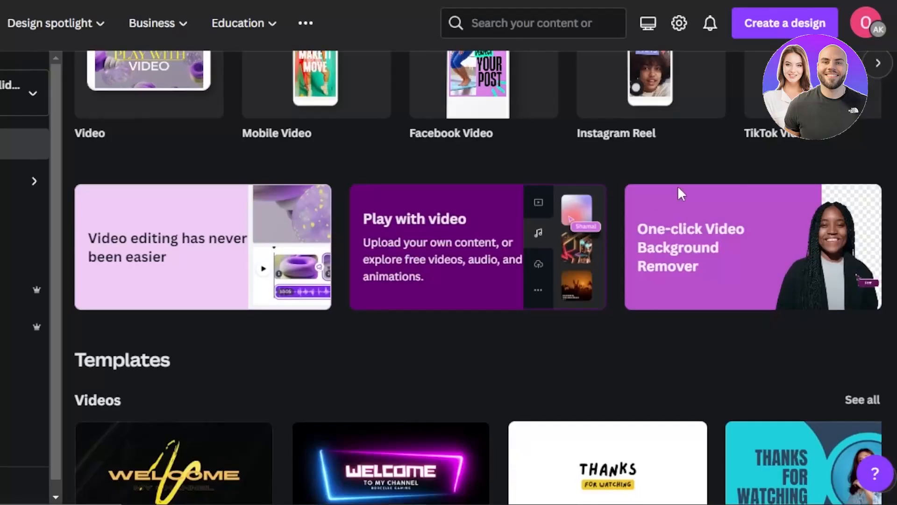
{"action": "left_click", "coordinate": [386, 206]}
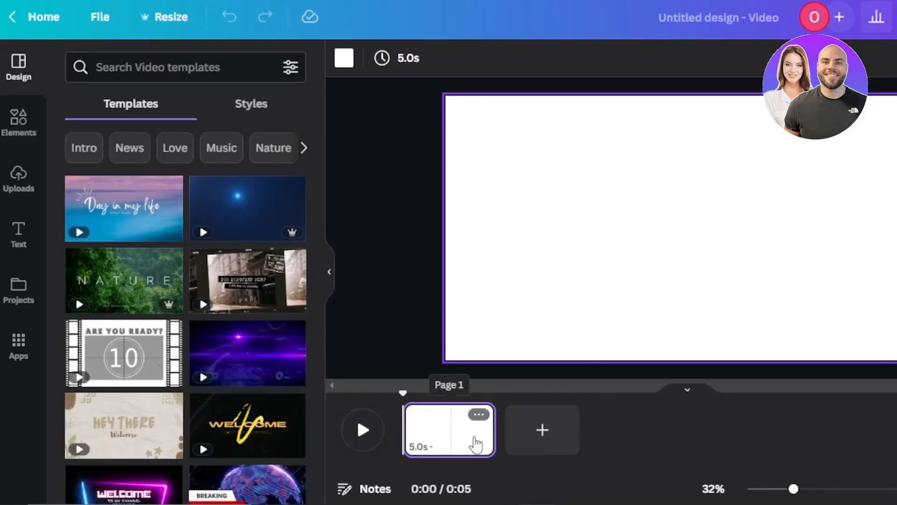
{"action": "mouse_move", "coordinate": [411, 411]}
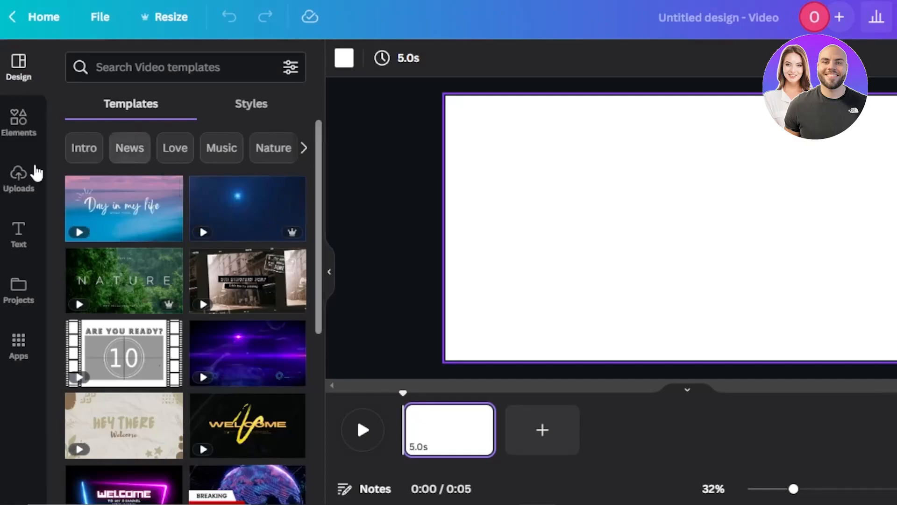
Look through the element library's shapes, graphics, stickers and photos, with the "Happy Mother's Day" page selected
{"action": "left_click", "coordinate": [21, 134]}
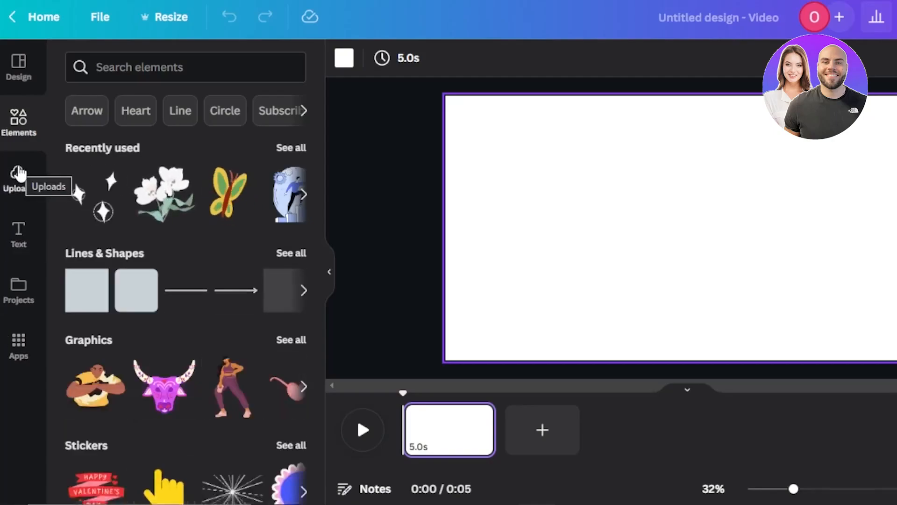
{"action": "left_click", "coordinate": [19, 180]}
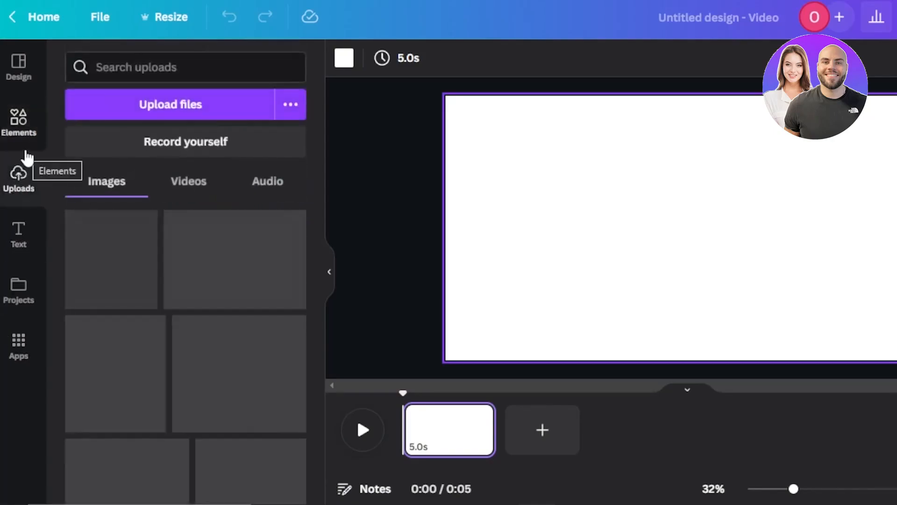
{"action": "left_click", "coordinate": [27, 128]}
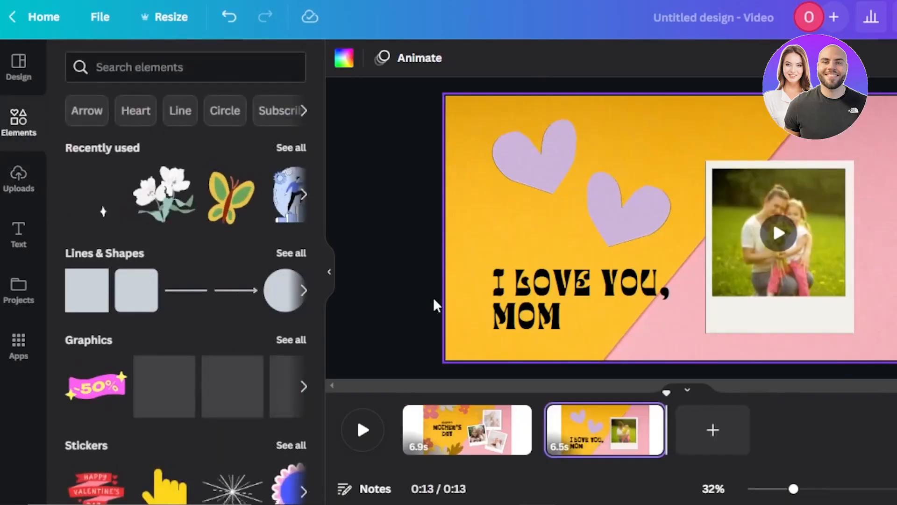
{"action": "left_click", "coordinate": [452, 427]}
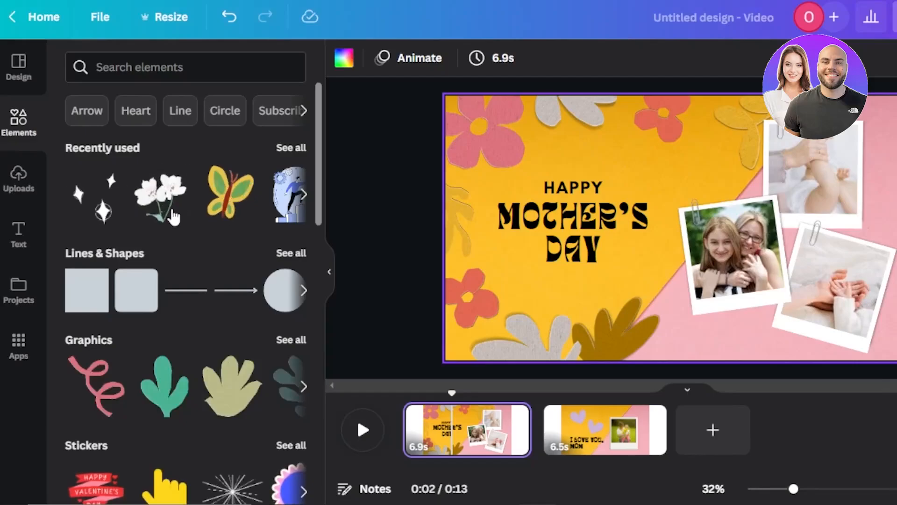
{"action": "left_click_drag", "start_coordinate": [320, 124], "coordinate": [321, 191]}
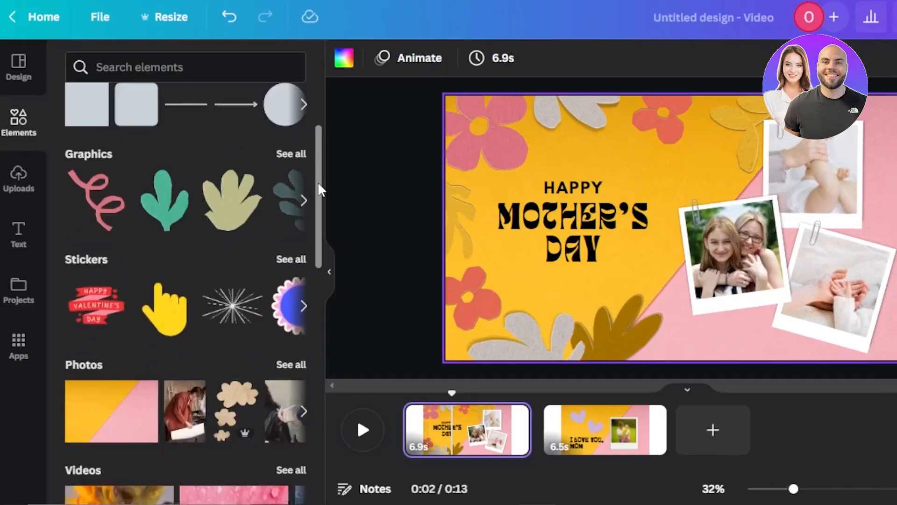
{"action": "scroll", "coordinate": [316, 166], "scroll_direction": "up", "scroll_amount": 3}
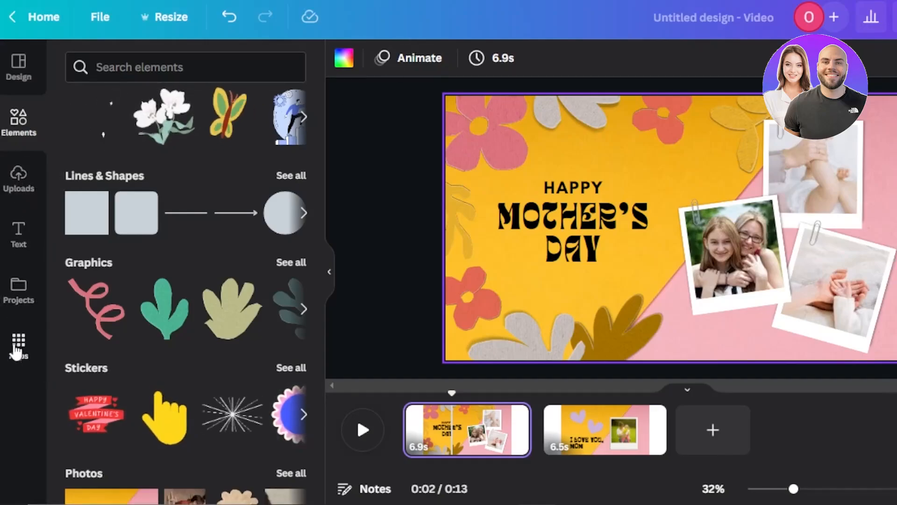
Check the available apps, then the uploaded images and audio files
{"action": "left_click", "coordinate": [18, 349]}
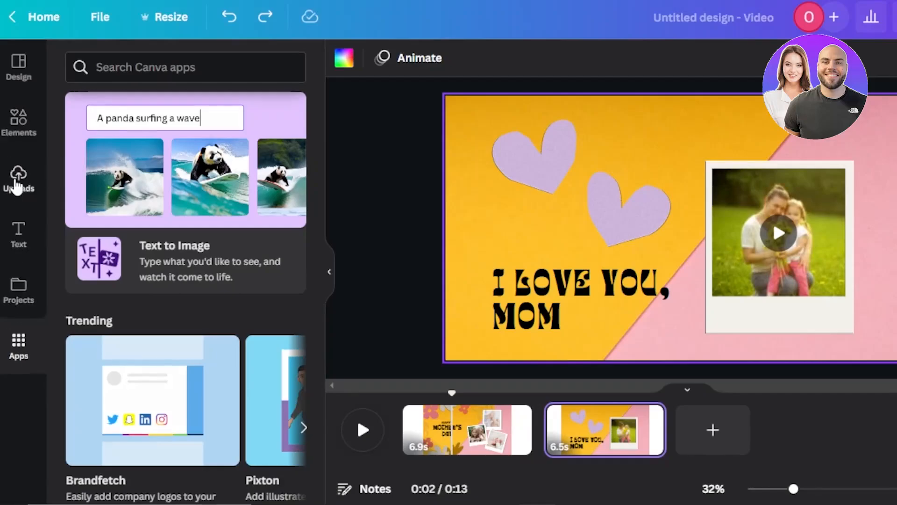
{"action": "left_click", "coordinate": [17, 184]}
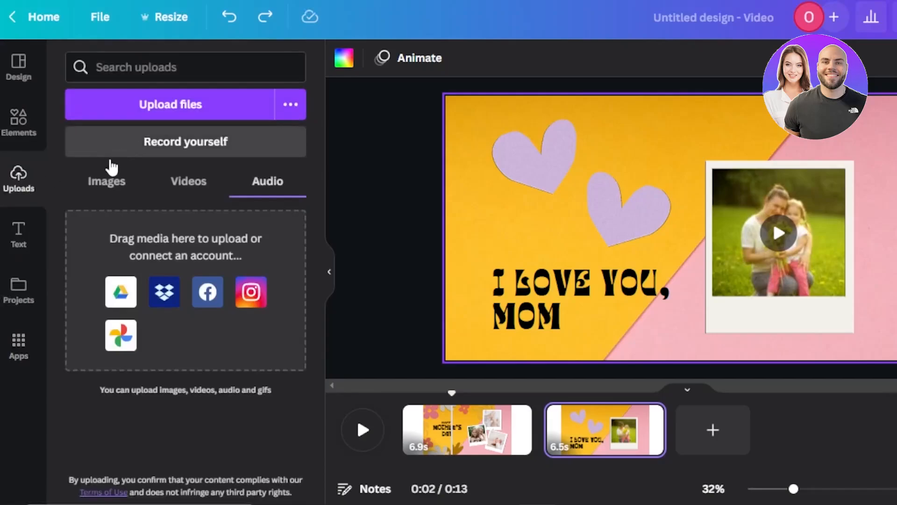
{"action": "left_click", "coordinate": [106, 182]}
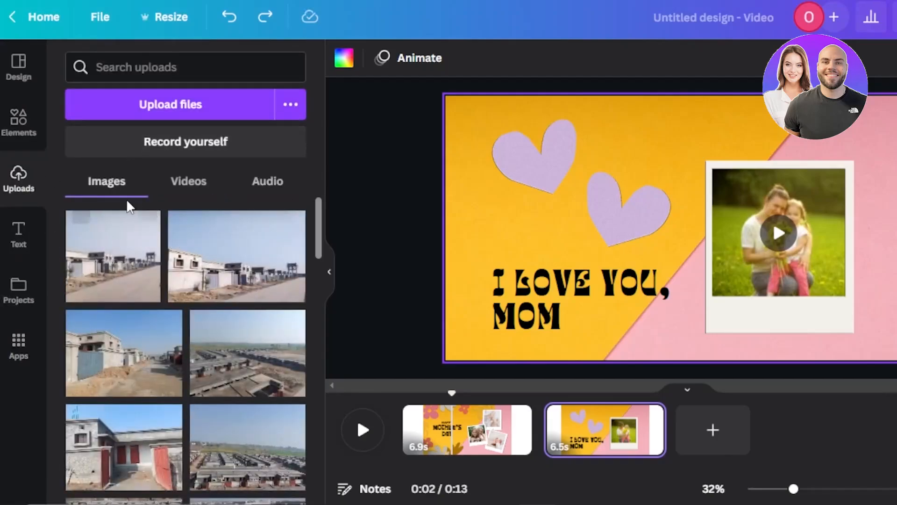
{"action": "left_click", "coordinate": [256, 182]}
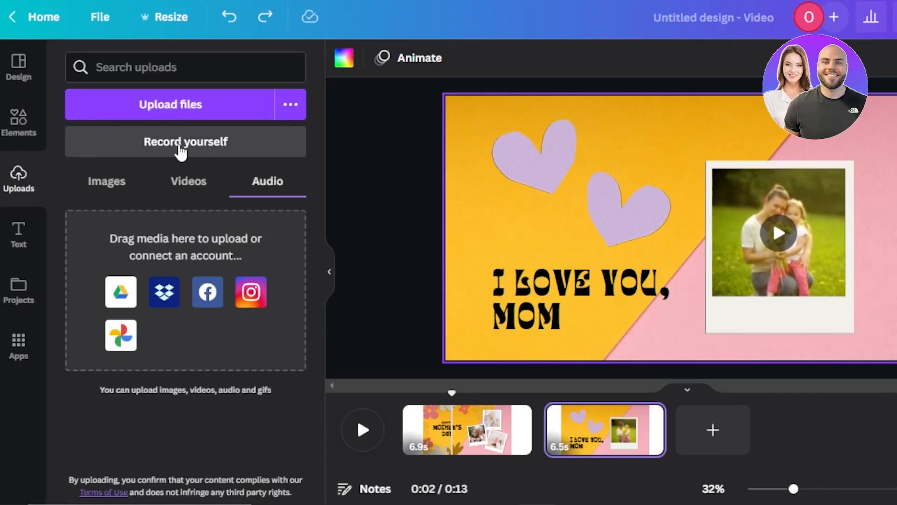
Record a voice-over on the "I love you, Mom" page with Record yourself, pausing it before finishing the recording
{"action": "left_click", "coordinate": [179, 148]}
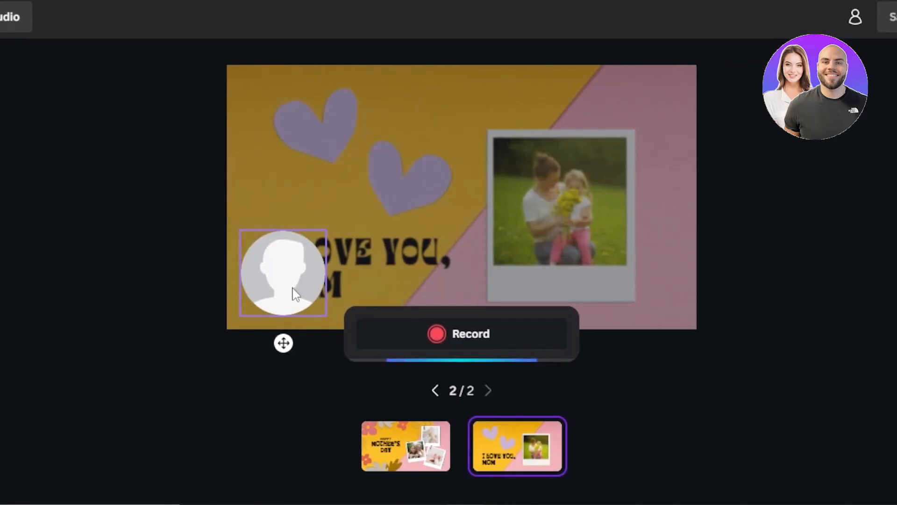
{"action": "left_click", "coordinate": [437, 333]}
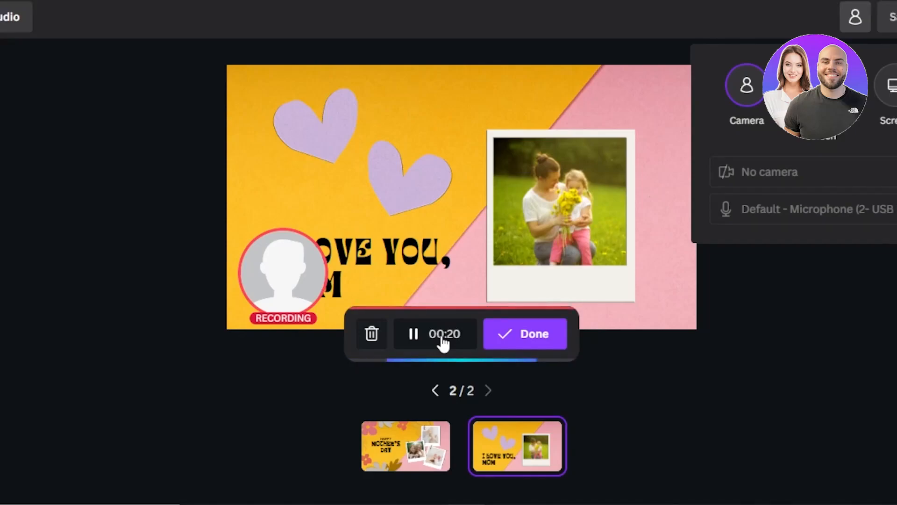
{"action": "left_click", "coordinate": [442, 341]}
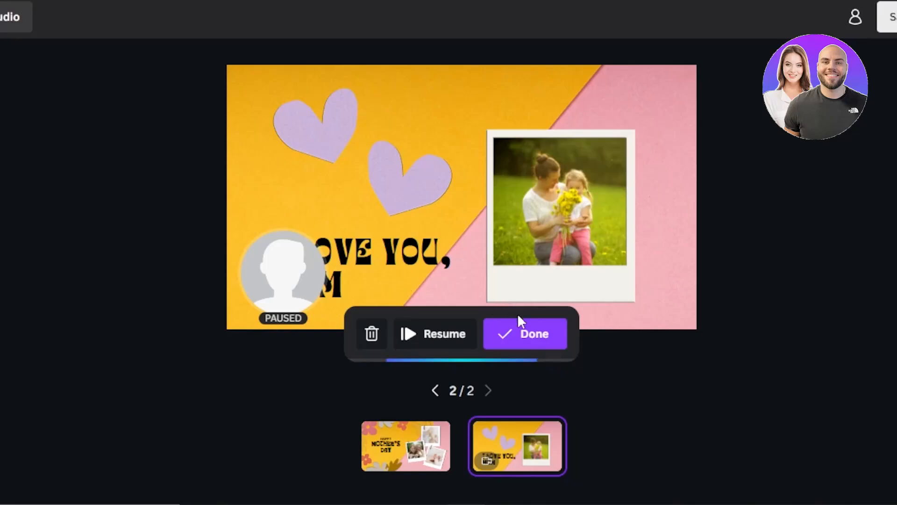
{"action": "left_click", "coordinate": [528, 333]}
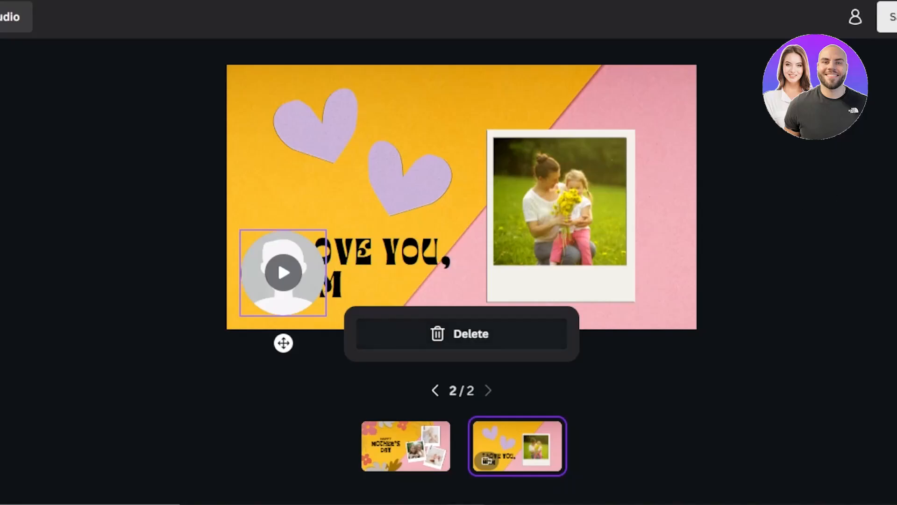
{"action": "left_click", "coordinate": [853, 21]}
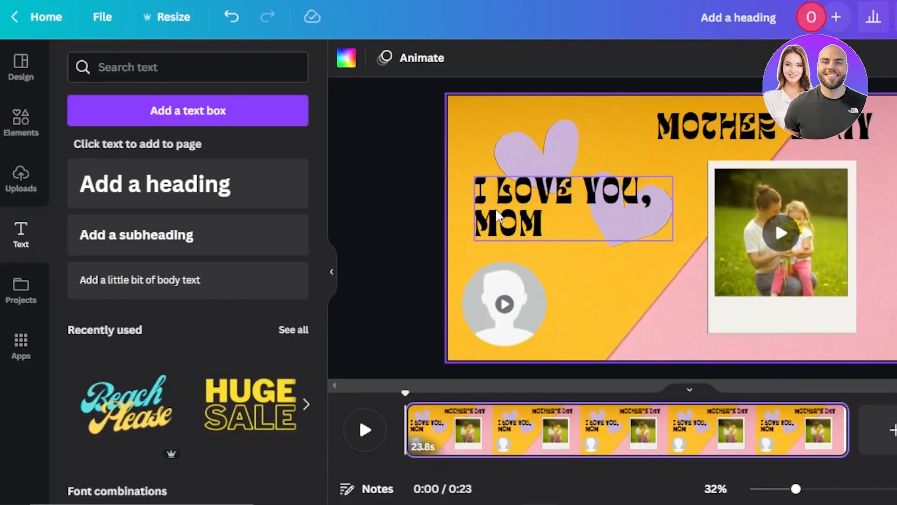
Shrink the recording's avatar bubble to a tiny circle near the page's lower-left corner and preview the video
{"action": "mouse_move", "coordinate": [510, 314]}
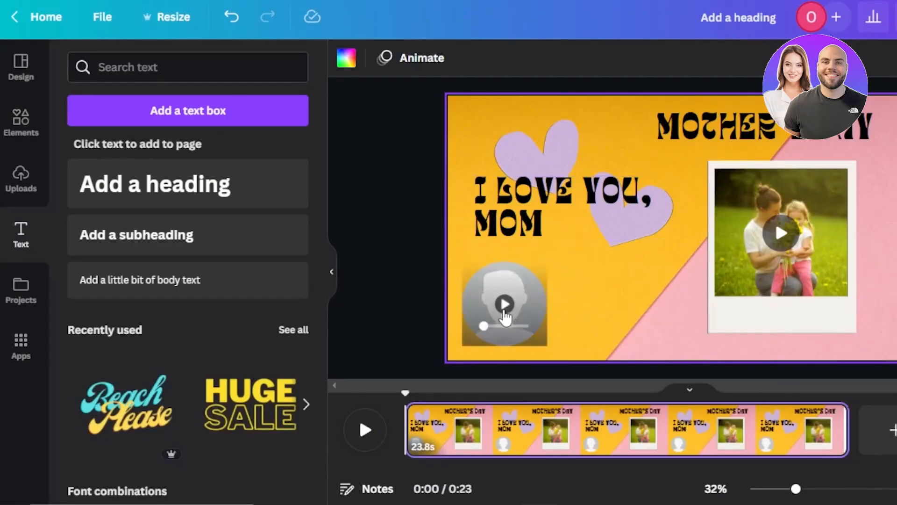
{"action": "left_click", "coordinate": [536, 276]}
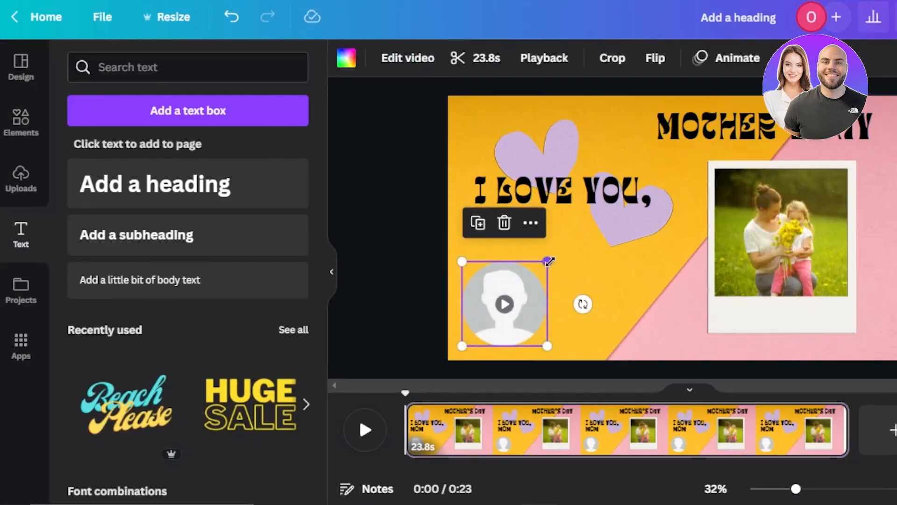
{"action": "left_click_drag", "start_coordinate": [548, 261], "coordinate": [485, 328]}
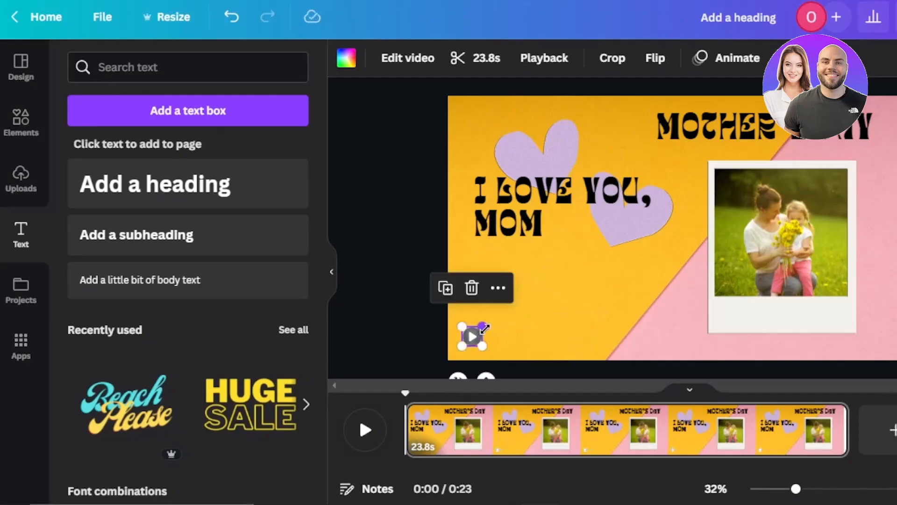
{"action": "left_click", "coordinate": [419, 319]}
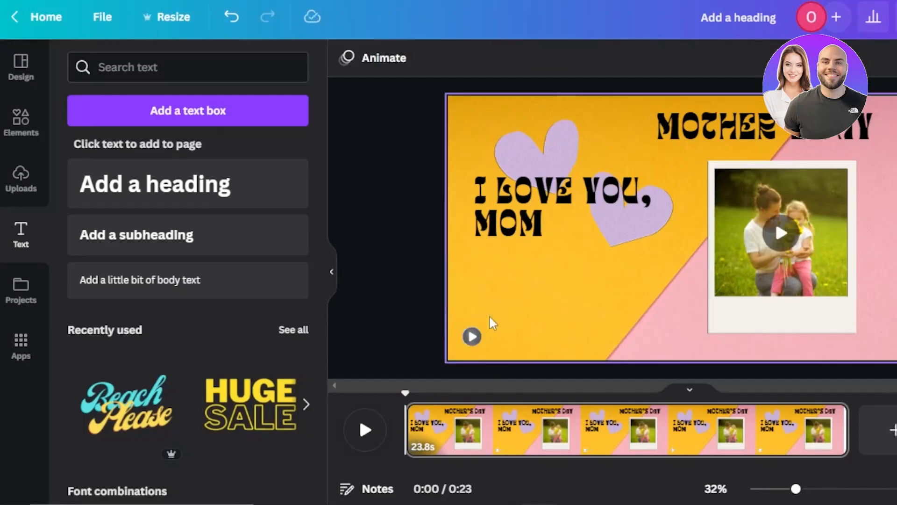
{"action": "left_click", "coordinate": [364, 430]}
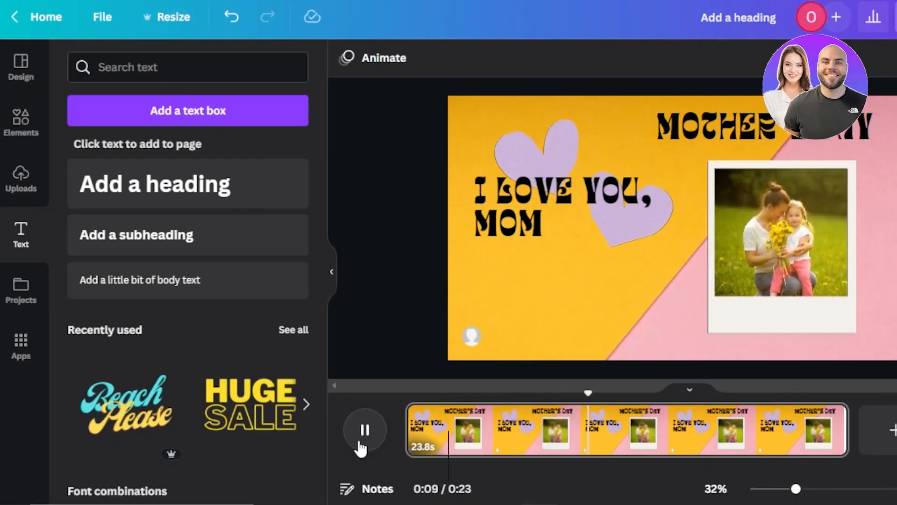
{"action": "left_click", "coordinate": [364, 434]}
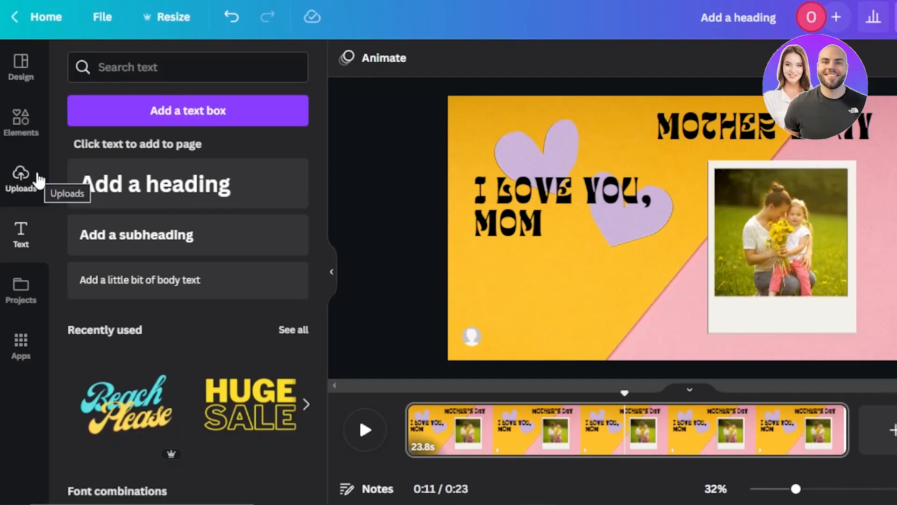
Check the uploaded videos and the sharing options, and play the full video preview before returning to the editor
{"action": "left_click", "coordinate": [24, 176]}
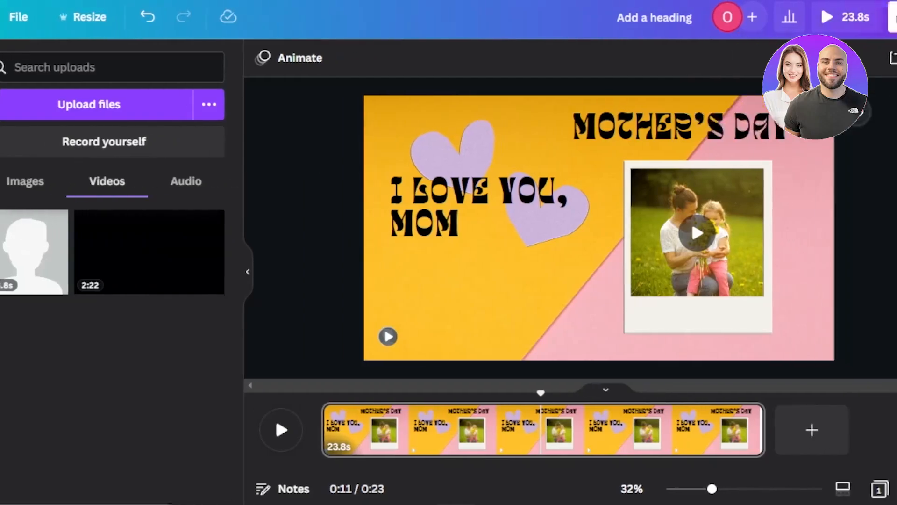
{"action": "left_click", "coordinate": [865, 19]}
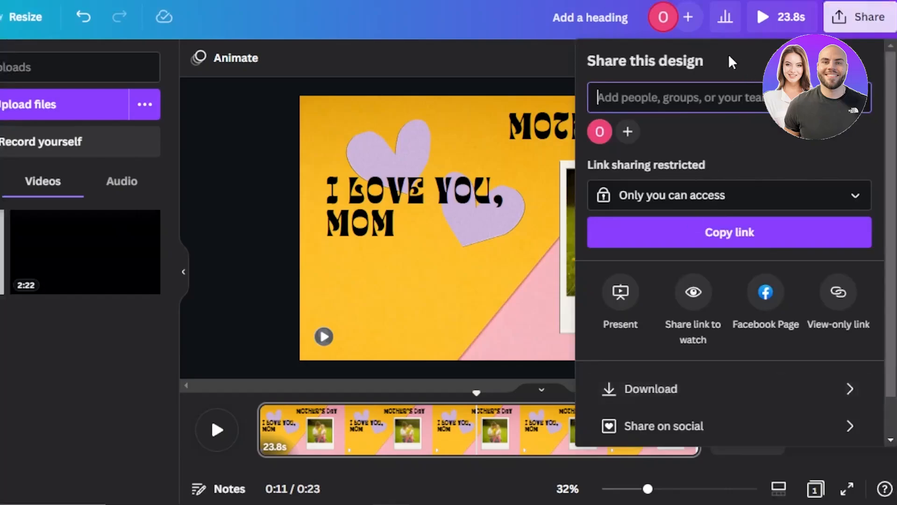
{"action": "left_click", "coordinate": [780, 19]}
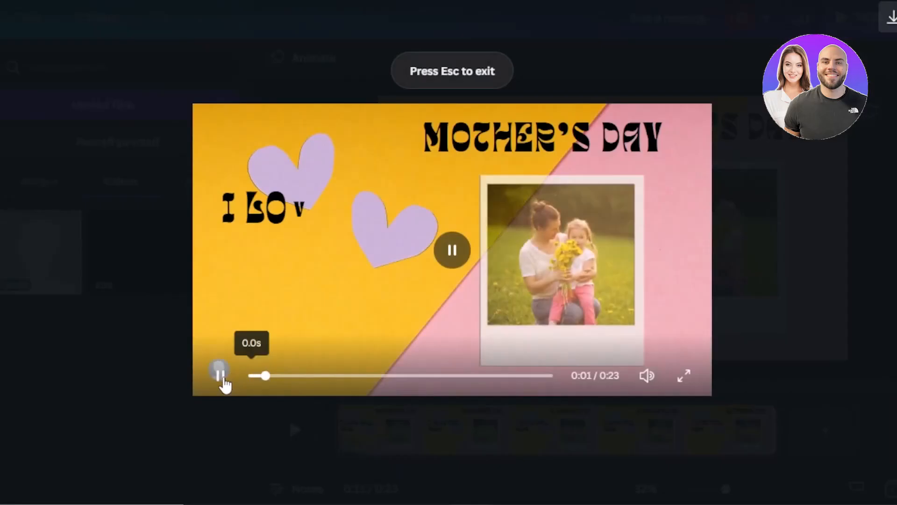
{"action": "left_click", "coordinate": [221, 375]}
{"action": "left_click", "coordinate": [896, 18]}
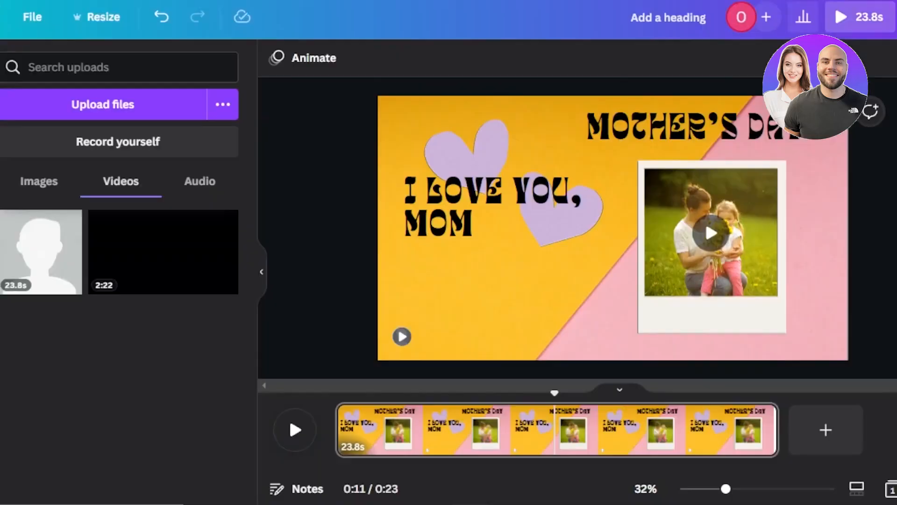
Examine the Present and record option as far as its camera and microphone setup, and return to editing
{"action": "left_click", "coordinate": [860, 19]}
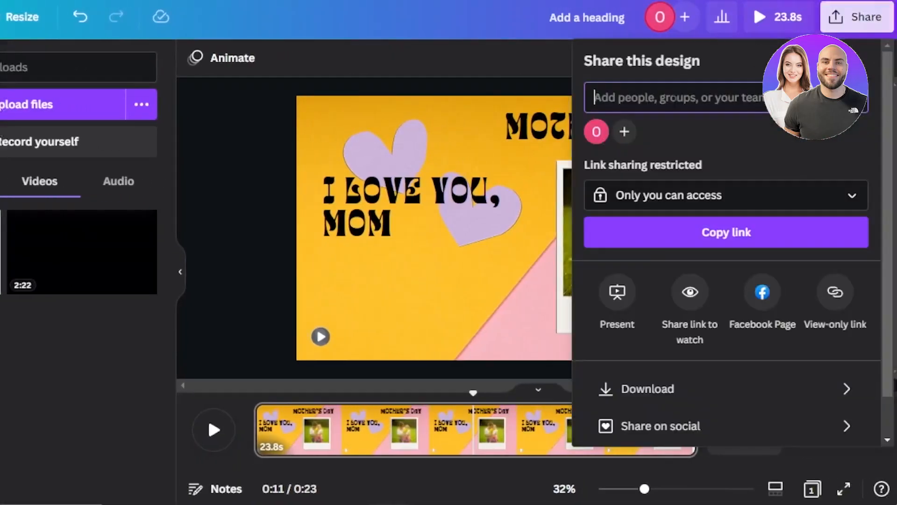
{"action": "left_click", "coordinate": [618, 308]}
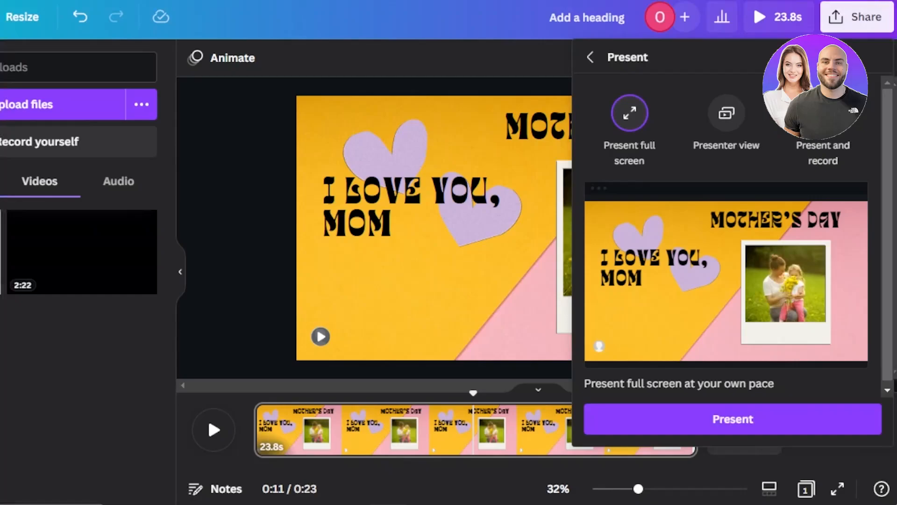
{"action": "left_click", "coordinate": [822, 113]}
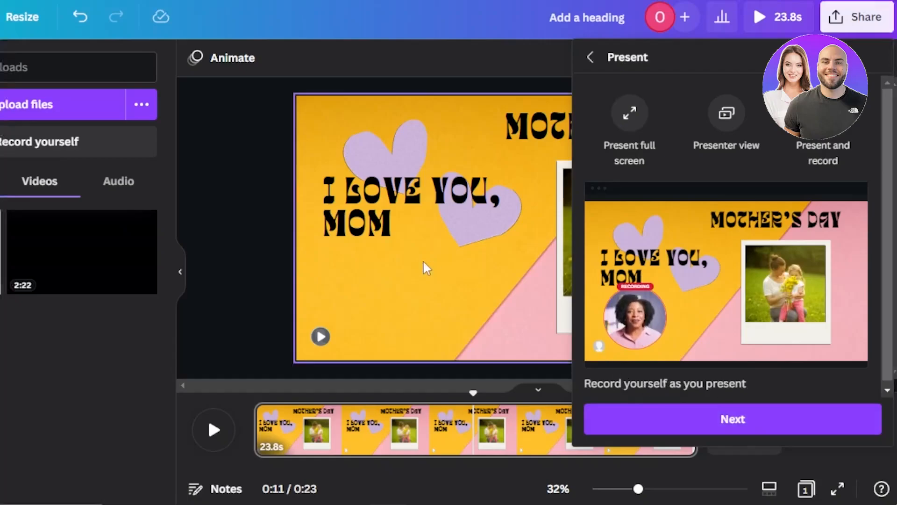
{"action": "left_click", "coordinate": [647, 413]}
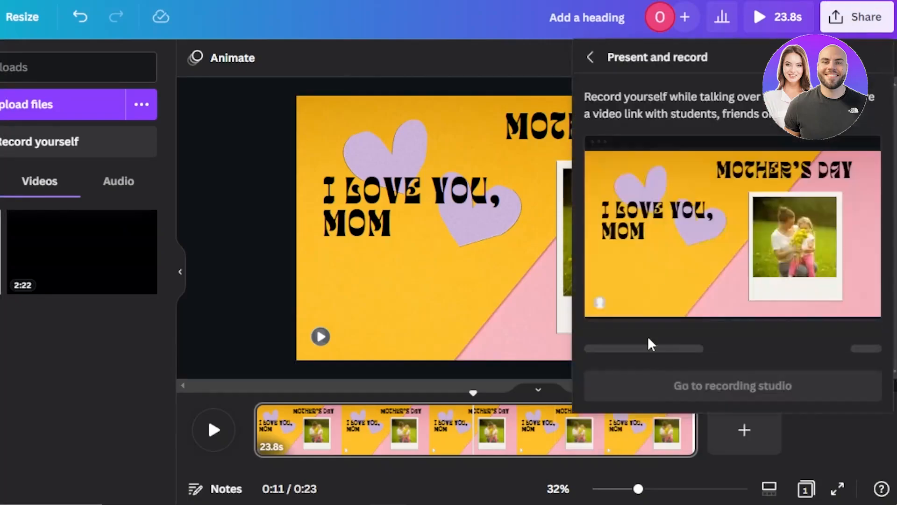
{"action": "left_click", "coordinate": [723, 361]}
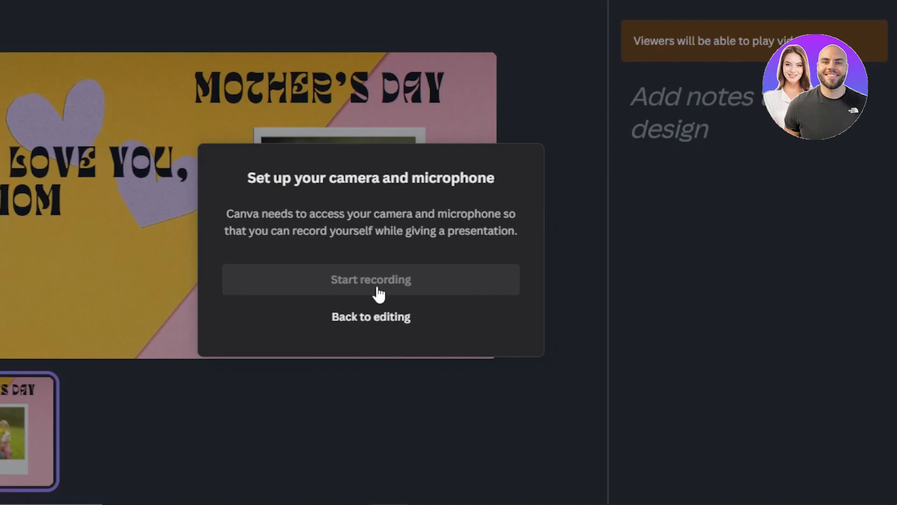
{"action": "left_click", "coordinate": [379, 318]}
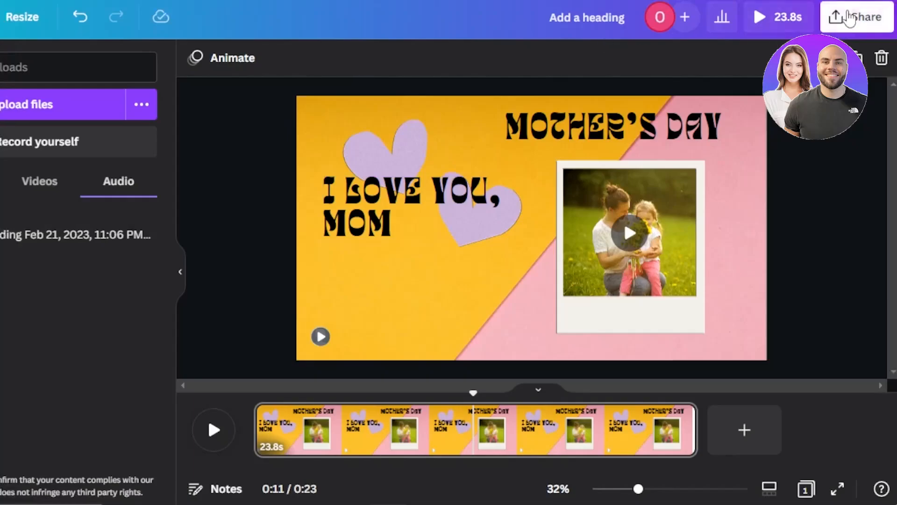
Review the design's presentation modes and its sharing and download options, leaving them without choosing any
{"action": "left_click", "coordinate": [849, 19]}
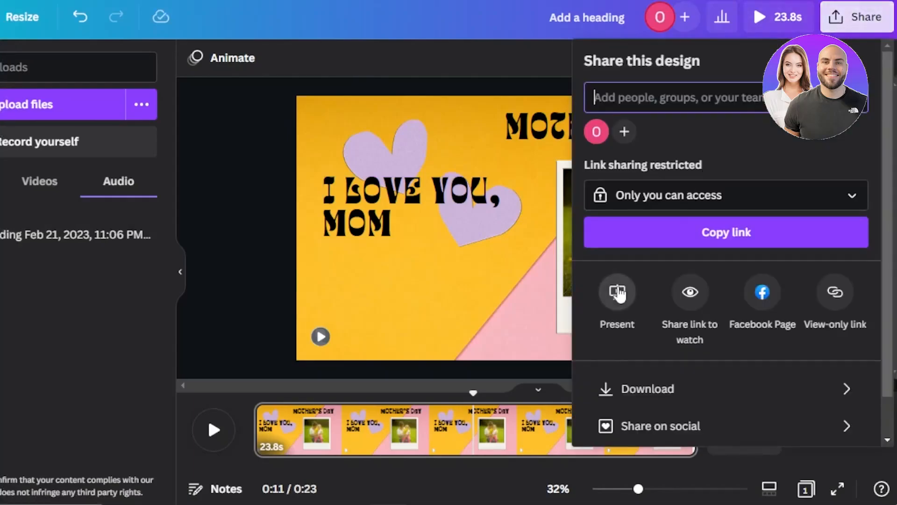
{"action": "left_click", "coordinate": [617, 293]}
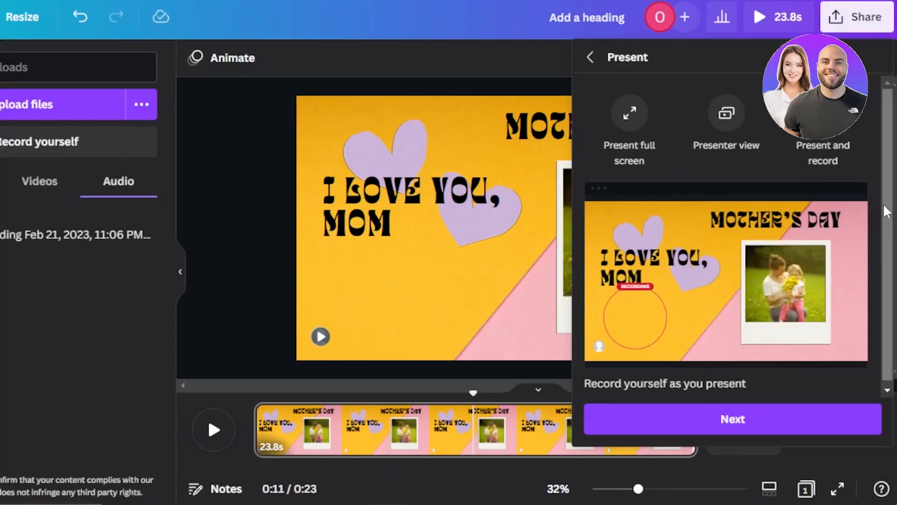
{"action": "scroll", "coordinate": [886, 211], "scroll_direction": "down", "scroll_amount": 1}
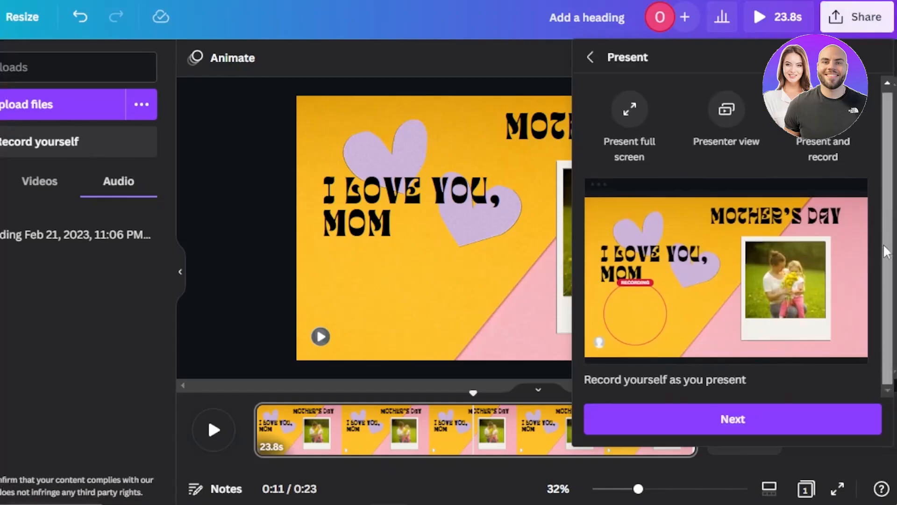
{"action": "left_click", "coordinate": [232, 288]}
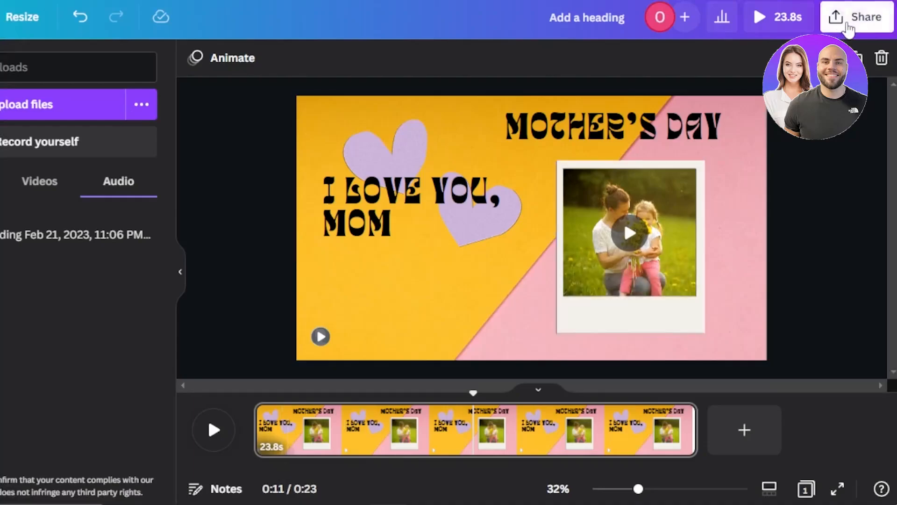
{"action": "left_click", "coordinate": [848, 26]}
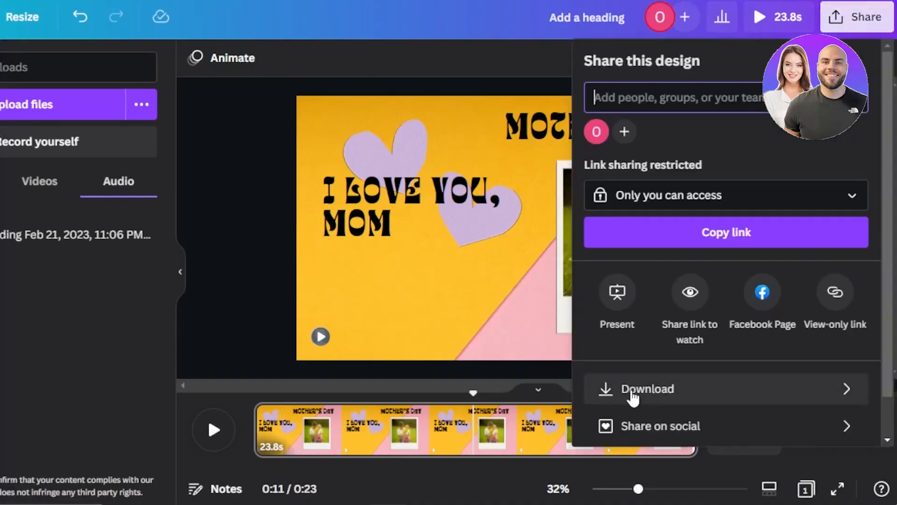
{"action": "left_click", "coordinate": [247, 266]}
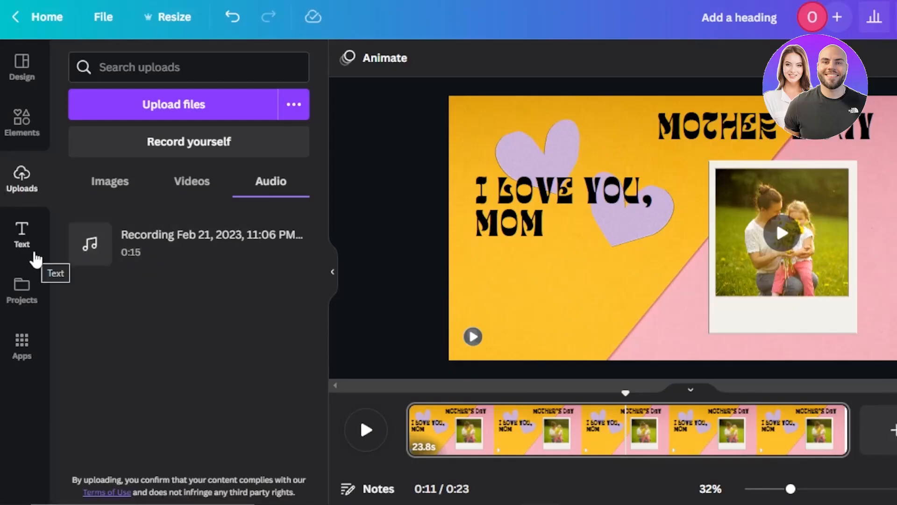
Open the Audio app and browse its music categories down to the instrumental tracks
{"action": "left_click", "coordinate": [25, 344]}
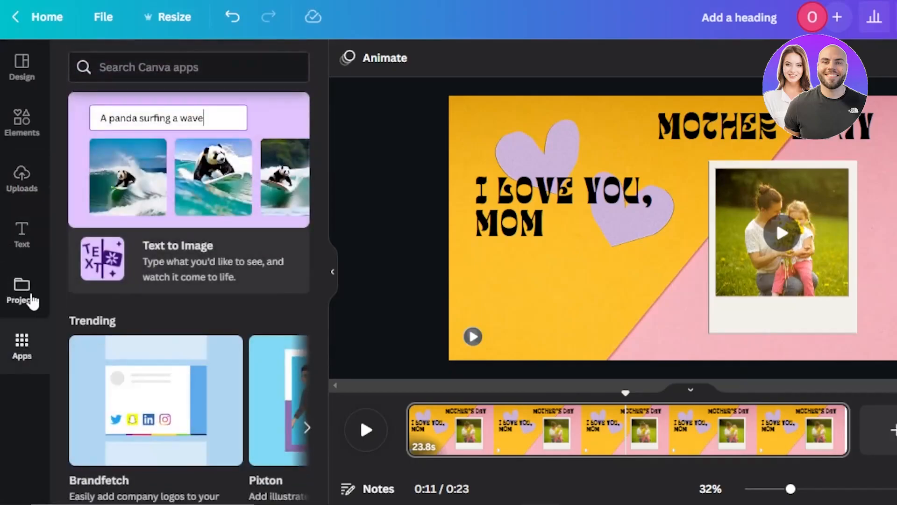
{"action": "left_click_drag", "start_coordinate": [320, 125], "coordinate": [323, 197]}
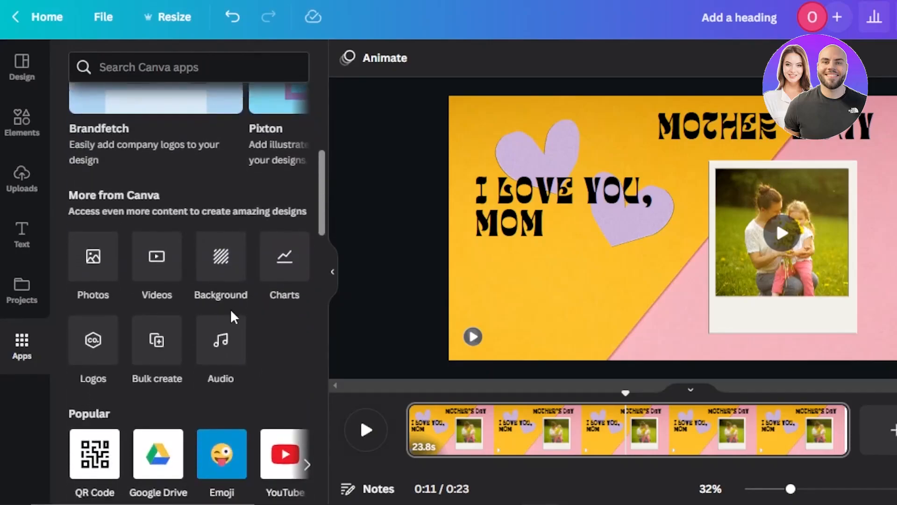
{"action": "left_click", "coordinate": [221, 339]}
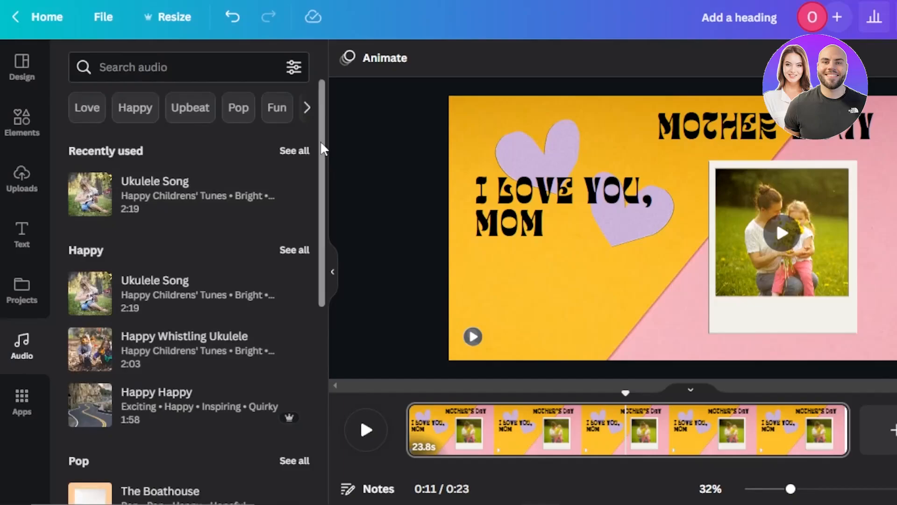
{"action": "left_click_drag", "start_coordinate": [321, 145], "coordinate": [327, 373]}
{"action": "scroll", "coordinate": [311, 262], "scroll_direction": "down", "scroll_amount": 1}
{"action": "left_click_drag", "start_coordinate": [324, 265], "coordinate": [319, 323]}
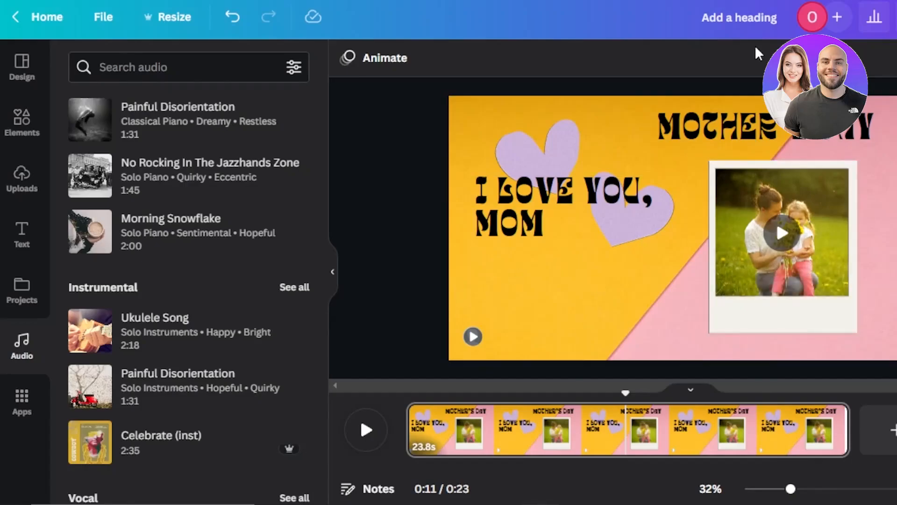
Rename the design as "test"
{"action": "left_click", "coordinate": [732, 17]}
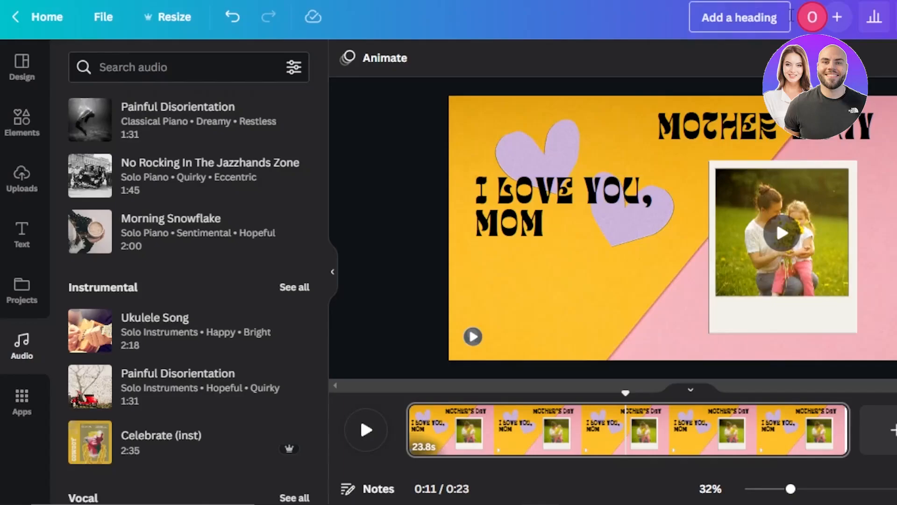
{"action": "key", "text": "BackSpace"}
{"action": "key", "text": "BackSpace"}
{"action": "key", "text": "BackSpace"}
{"action": "key", "text": "BackSpace"}
{"action": "key", "text": "BackSpace"}
{"action": "key", "text": "BackSpace"}
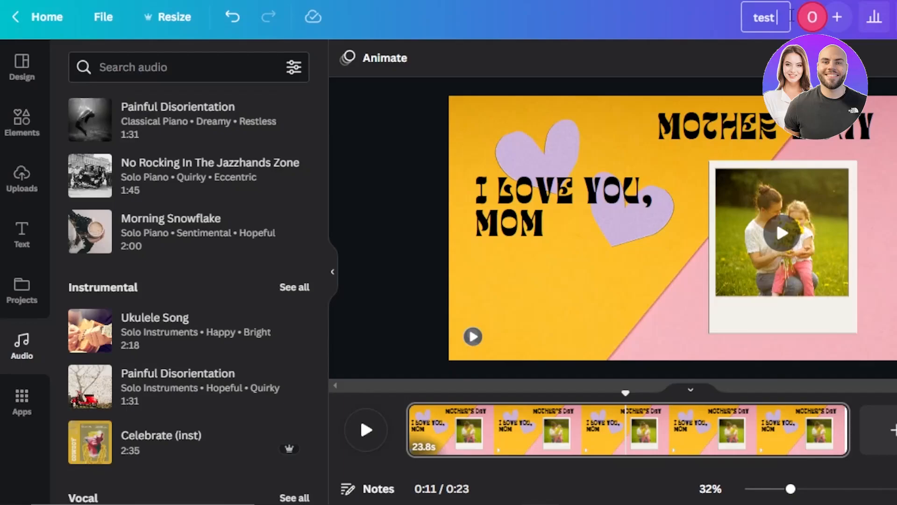
{"action": "left_click", "coordinate": [537, 277]}
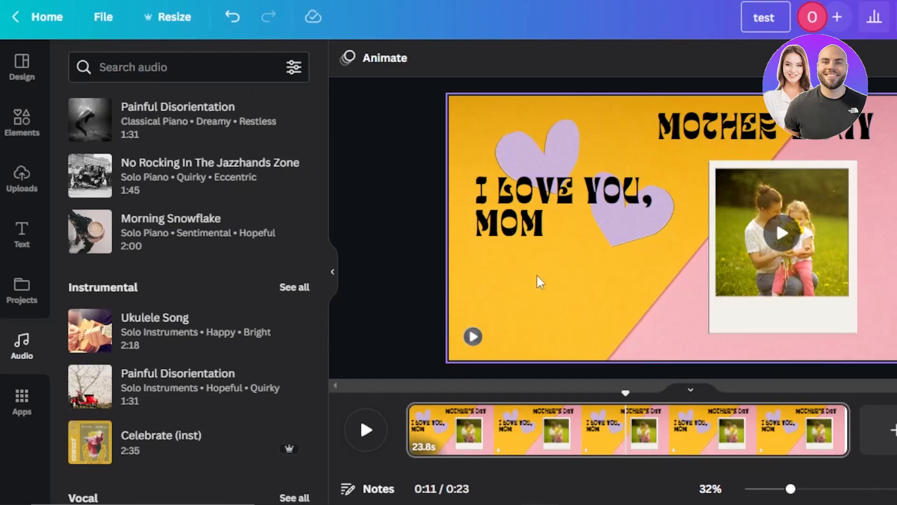
Move the "I love you, Mom" text lower on the page and enlarge the recording's avatar bubble beneath it
{"action": "left_click_drag", "start_coordinate": [537, 231], "coordinate": [535, 270]}
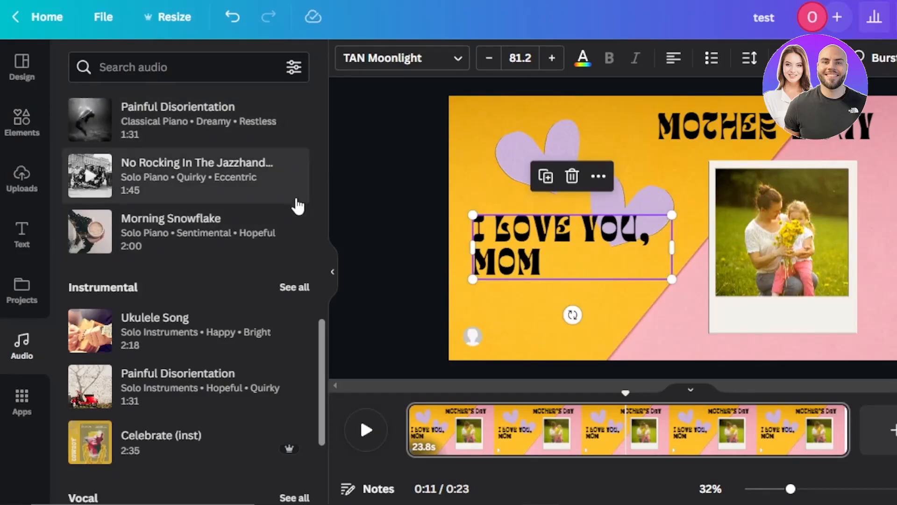
{"action": "left_click", "coordinate": [472, 335]}
{"action": "left_click_drag", "start_coordinate": [484, 327], "coordinate": [524, 286]}
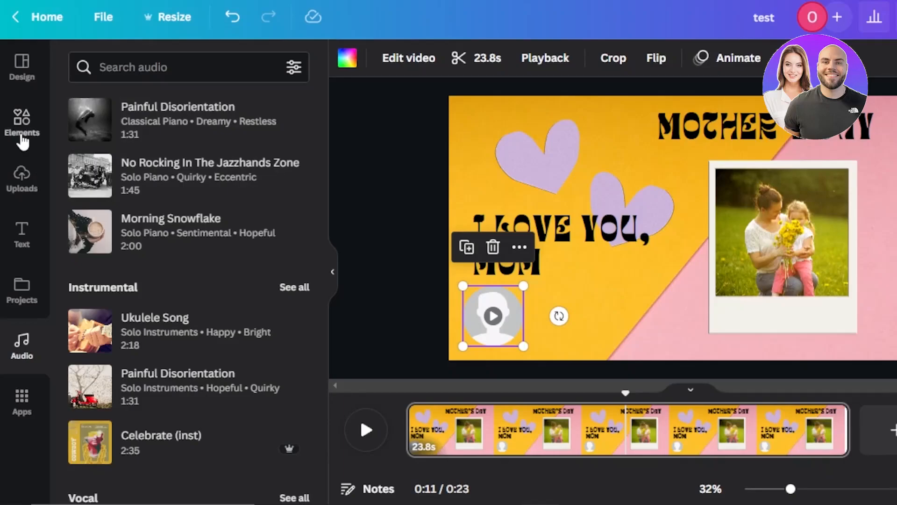
Look through the element library's shapes, graphics and stickers, and check the design's sharing and download options
{"action": "left_click", "coordinate": [22, 138]}
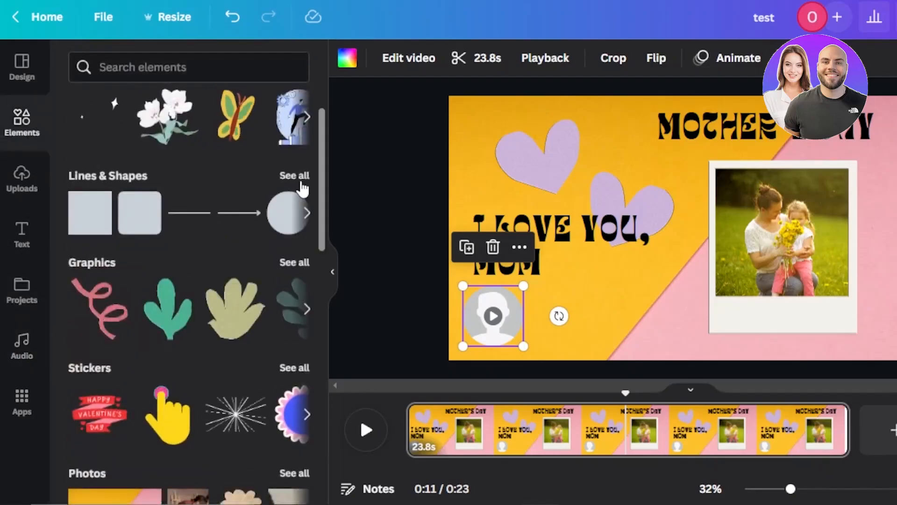
{"action": "left_click_drag", "start_coordinate": [323, 165], "coordinate": [316, 125]}
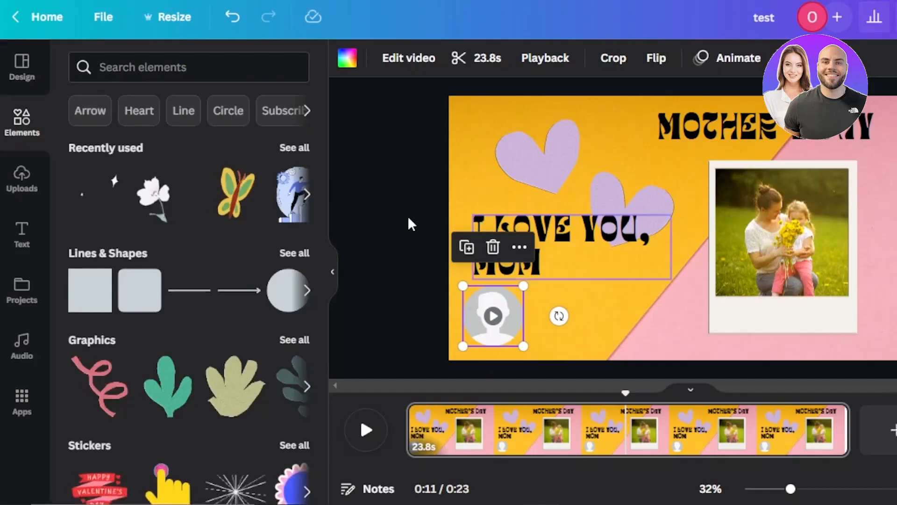
{"action": "left_click", "coordinate": [383, 190]}
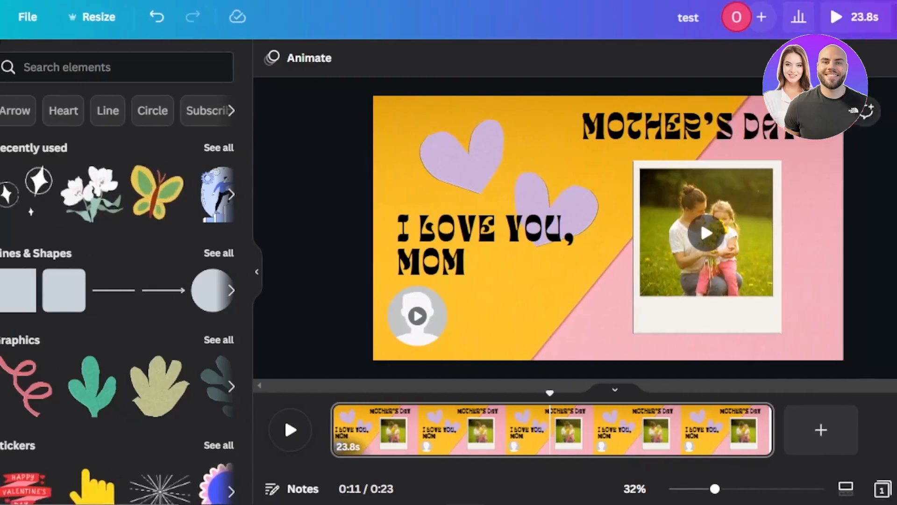
{"action": "left_click", "coordinate": [858, 17]}
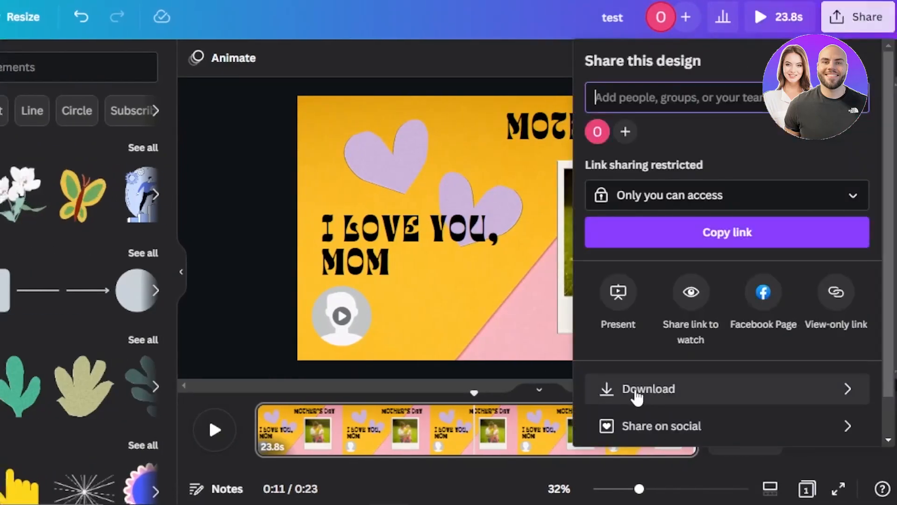
{"action": "left_click", "coordinate": [268, 183]}
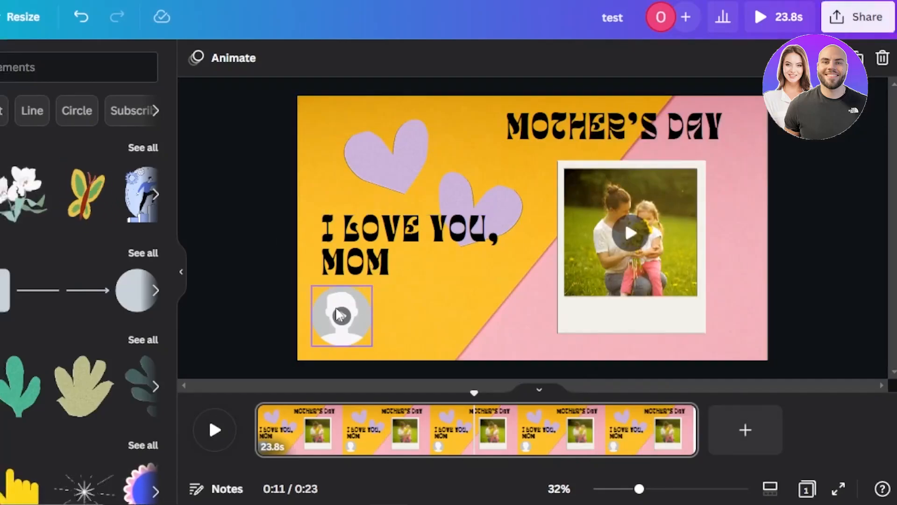
Shrink the recording's avatar bubble to a tiny circle below the "I love you, Mom" text
{"action": "left_click", "coordinate": [341, 322]}
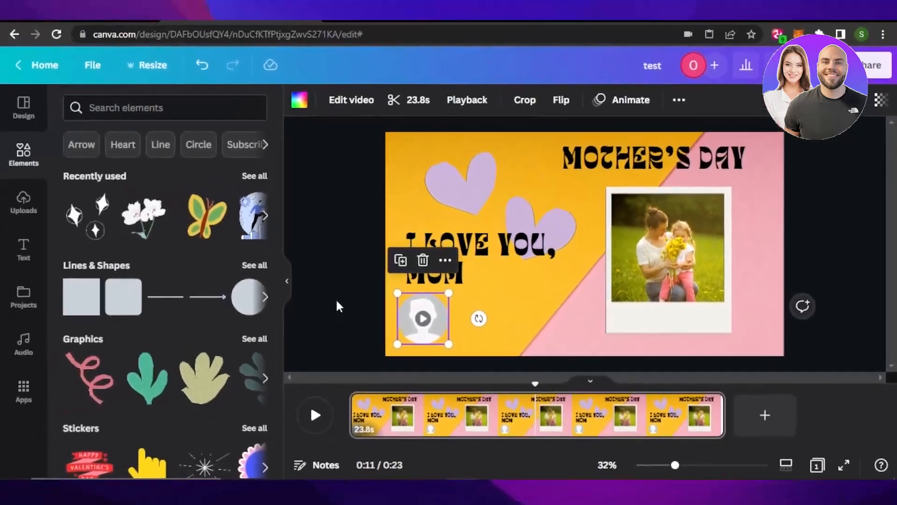
{"action": "left_click", "coordinate": [244, 293]}
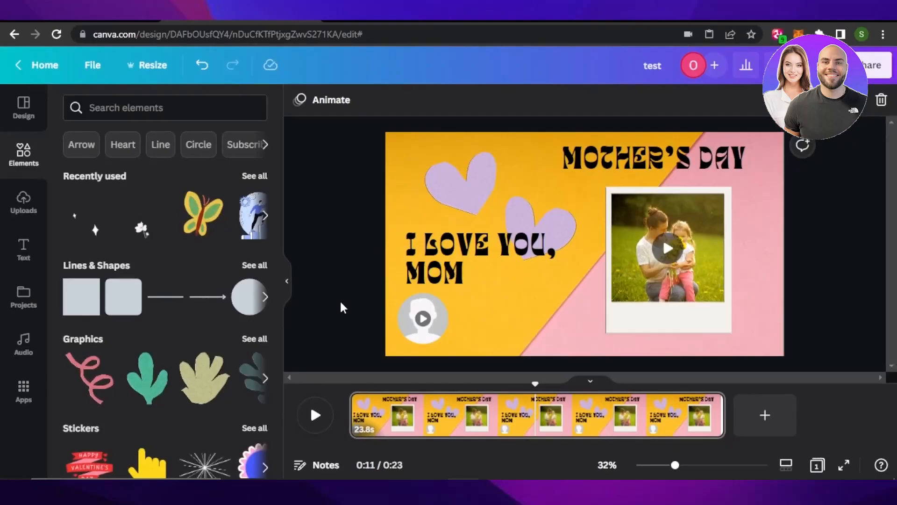
{"action": "left_click", "coordinate": [437, 320]}
{"action": "left_click_drag", "start_coordinate": [398, 293], "coordinate": [425, 335]}
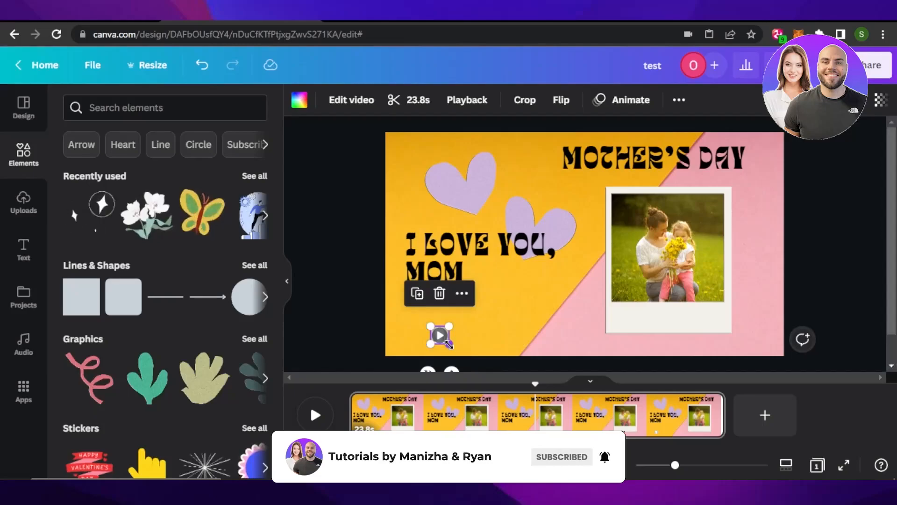